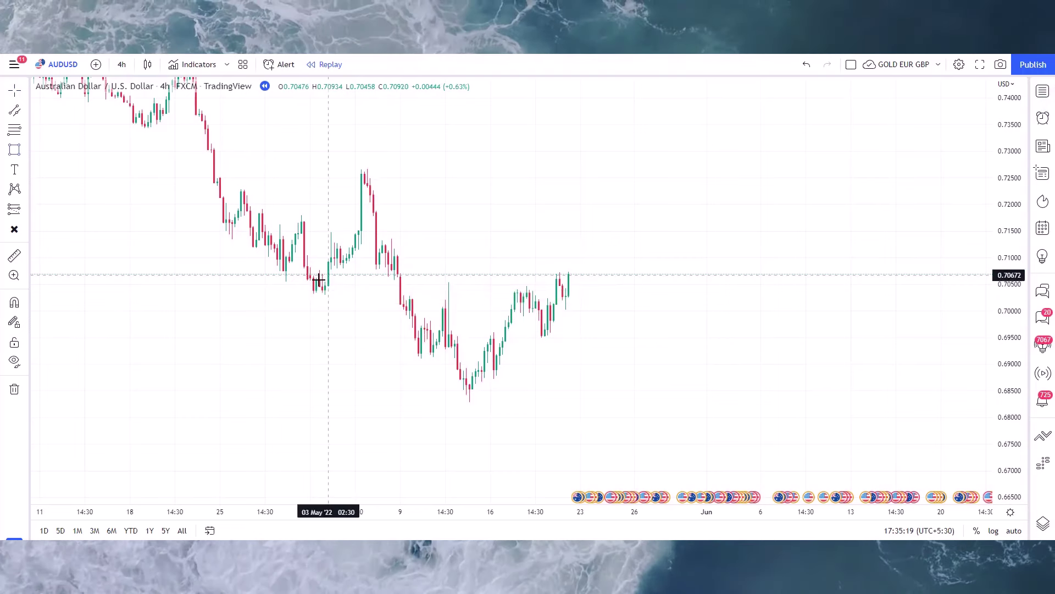
Mark the 0.7021–0.7038 support zone with a rectangle and place a long position at 0.70693 with stop 0.69960 and target 0.72201
{"action": "left_click", "coordinate": [304, 290]}
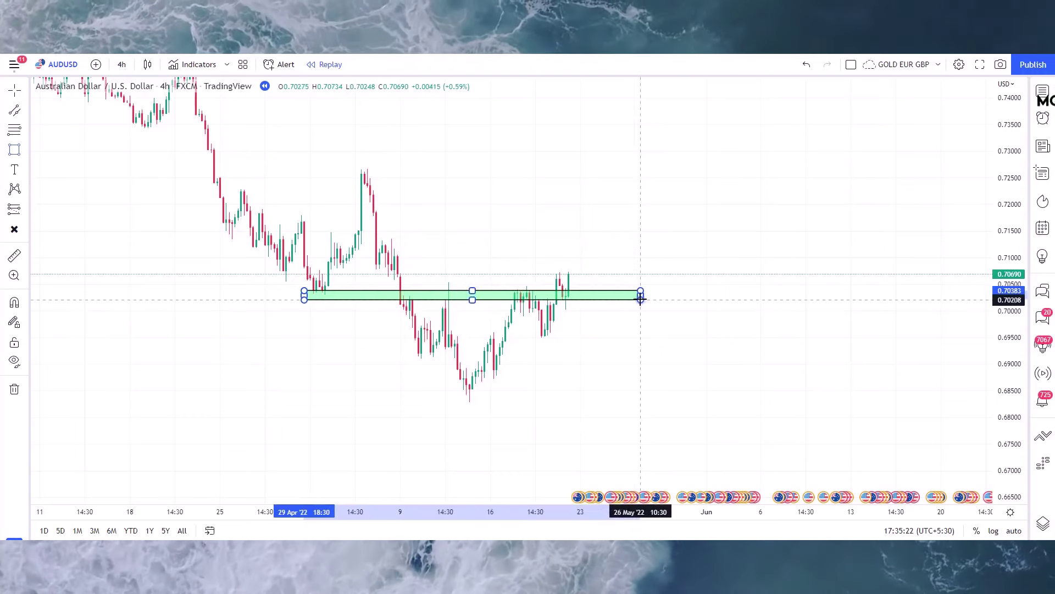
{"action": "left_click", "coordinate": [641, 299]}
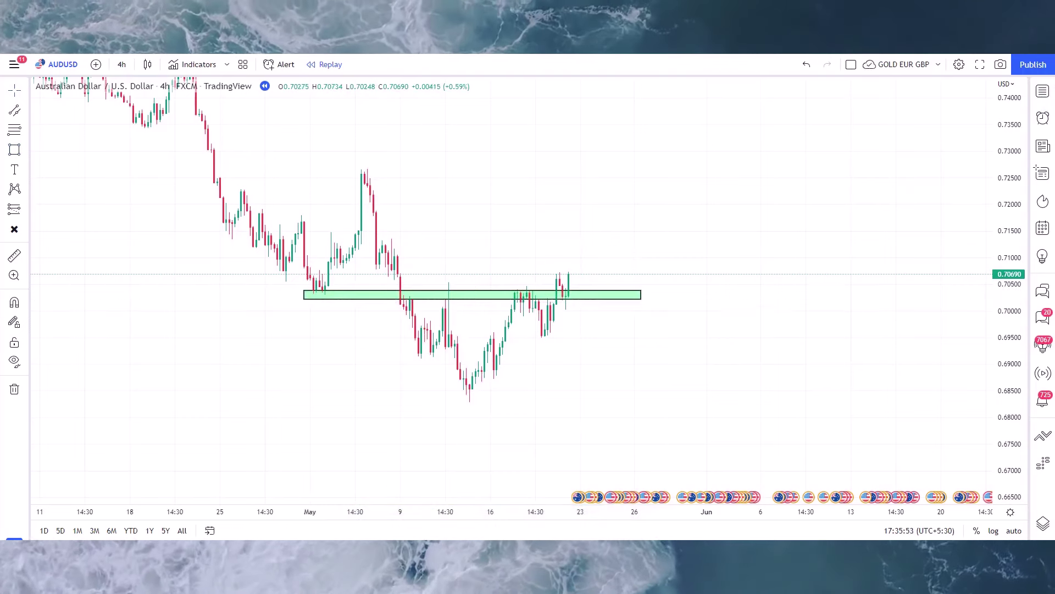
{"action": "left_click", "coordinate": [569, 273]}
{"action": "left_click_drag", "start_coordinate": [569, 344], "coordinate": [575, 313]}
{"action": "left_click_drag", "start_coordinate": [569, 203], "coordinate": [572, 194]}
{"action": "left_click", "coordinate": [538, 216]}
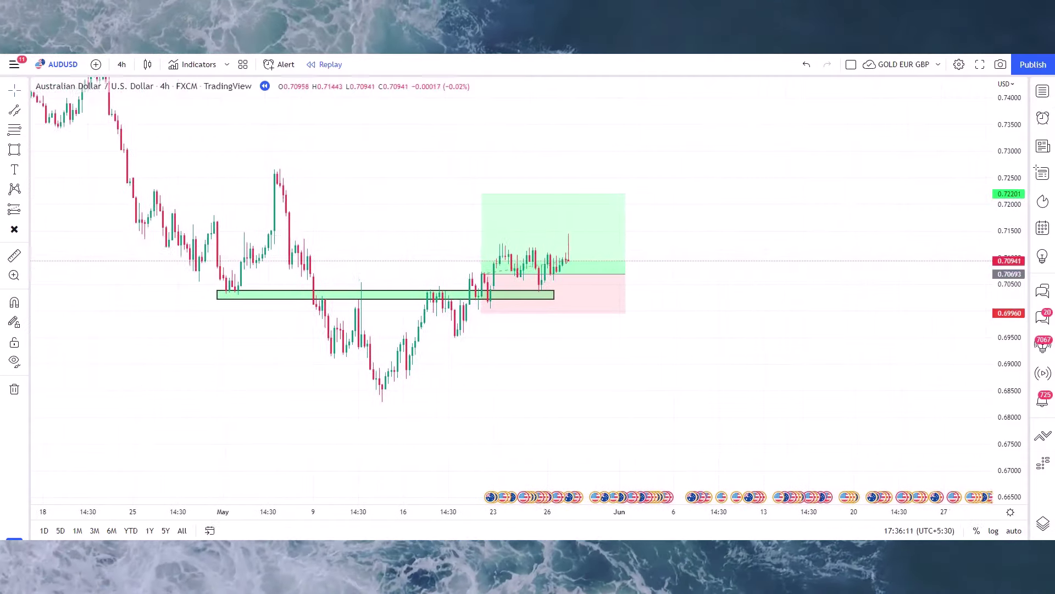
Place a short position at 0.70693 below the upper zone, with stop 0.71478 and target 0.69020, and narrow it to the trade's duration
{"action": "mouse_move", "coordinate": [571, 273]}
{"action": "left_mouse_down"}
{"action": "mouse_move", "coordinate": [620, 274]}
{"action": "mouse_move", "coordinate": [568, 271]}
{"action": "left_mouse_up"}
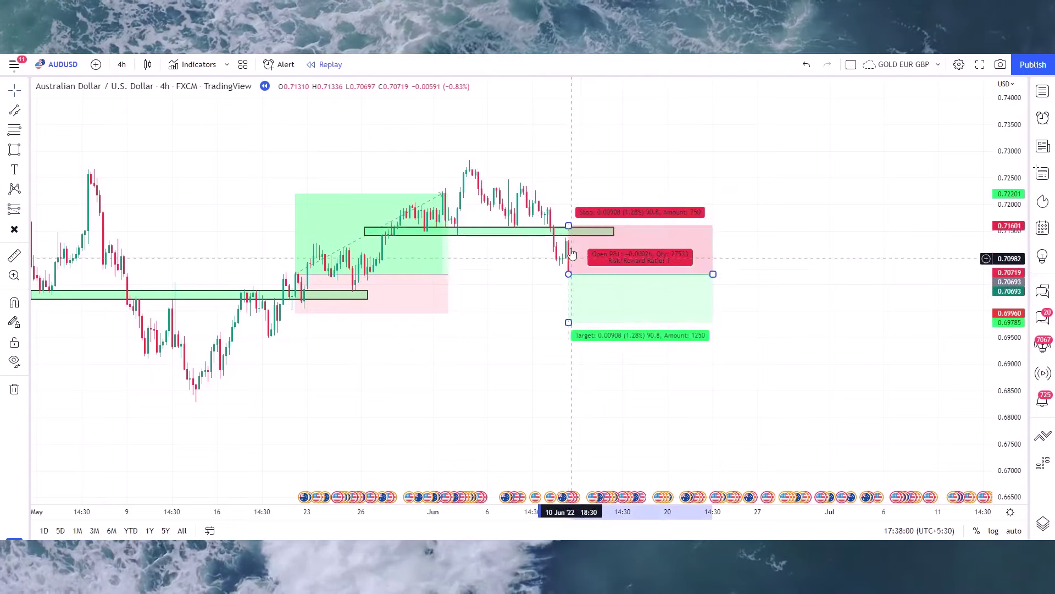
{"action": "left_click_drag", "start_coordinate": [572, 319], "coordinate": [571, 363]}
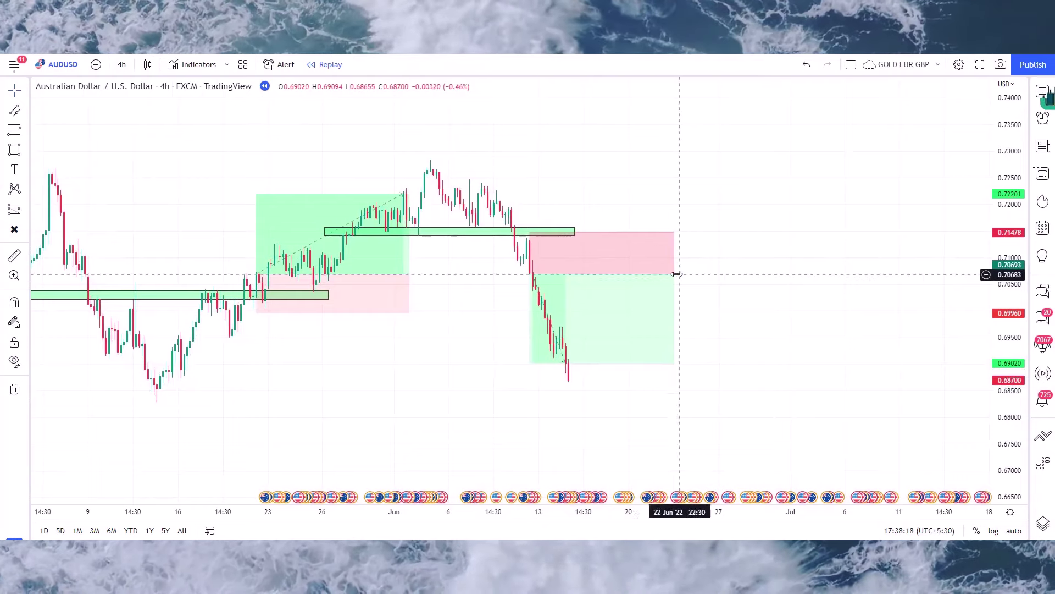
{"action": "left_click_drag", "start_coordinate": [678, 274], "coordinate": [575, 274]}
{"action": "left_click", "coordinate": [638, 261]}
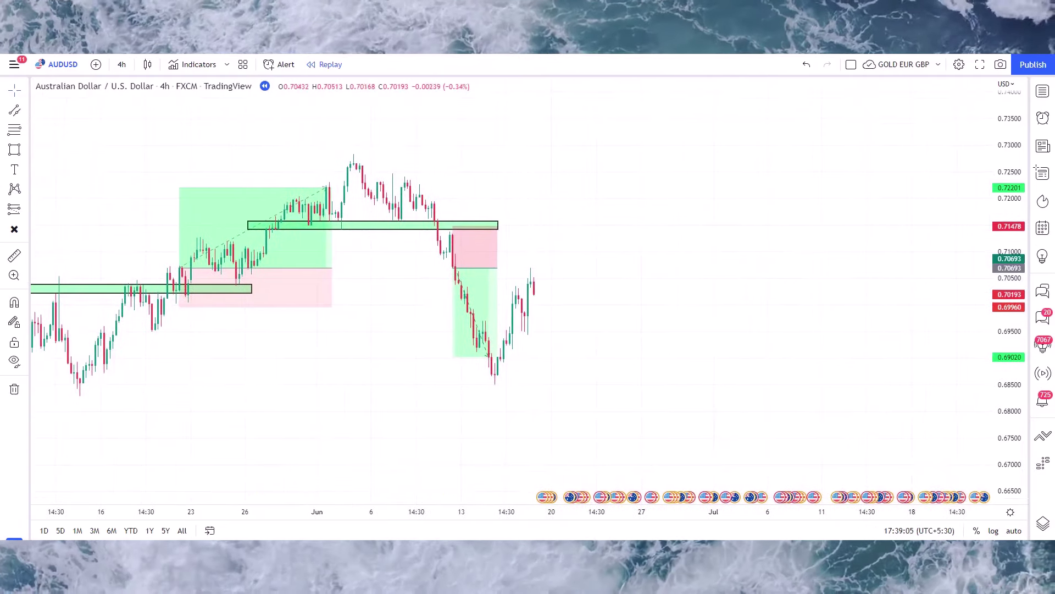
Extend the lower zone past the latest candle and draw a rising trend line across the mid-June recovery
{"action": "left_click_drag", "start_coordinate": [312, 447], "coordinate": [502, 358]}
{"action": "left_click_drag", "start_coordinate": [477, 292], "coordinate": [811, 292]}
{"action": "left_click", "coordinate": [892, 314]}
{"action": "left_click_drag", "start_coordinate": [894, 314], "coordinate": [655, 312]}
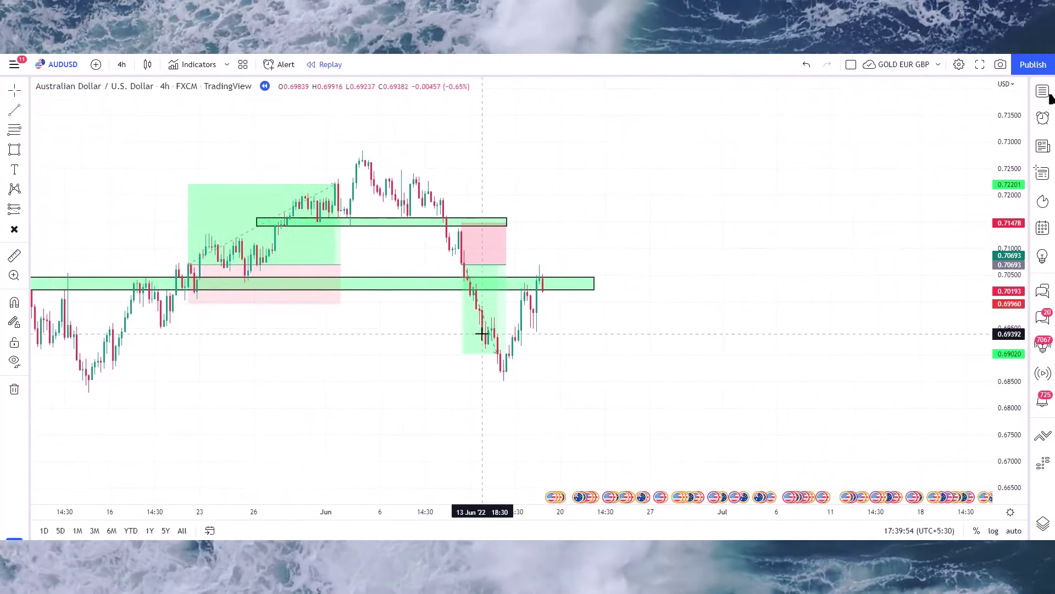
{"action": "left_click", "coordinate": [482, 333]}
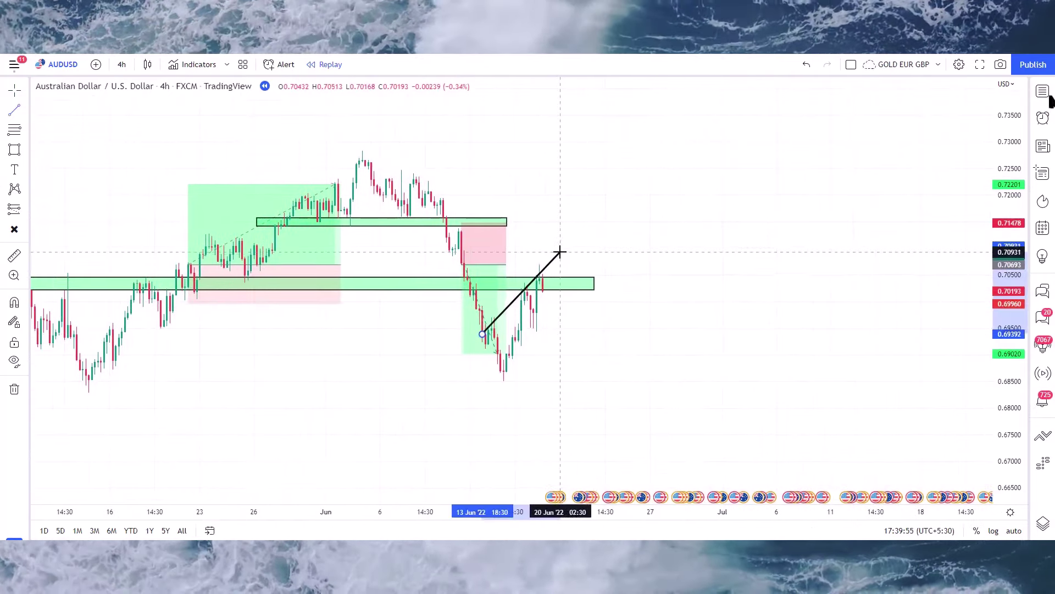
{"action": "left_click_drag", "start_coordinate": [482, 334], "coordinate": [458, 359]}
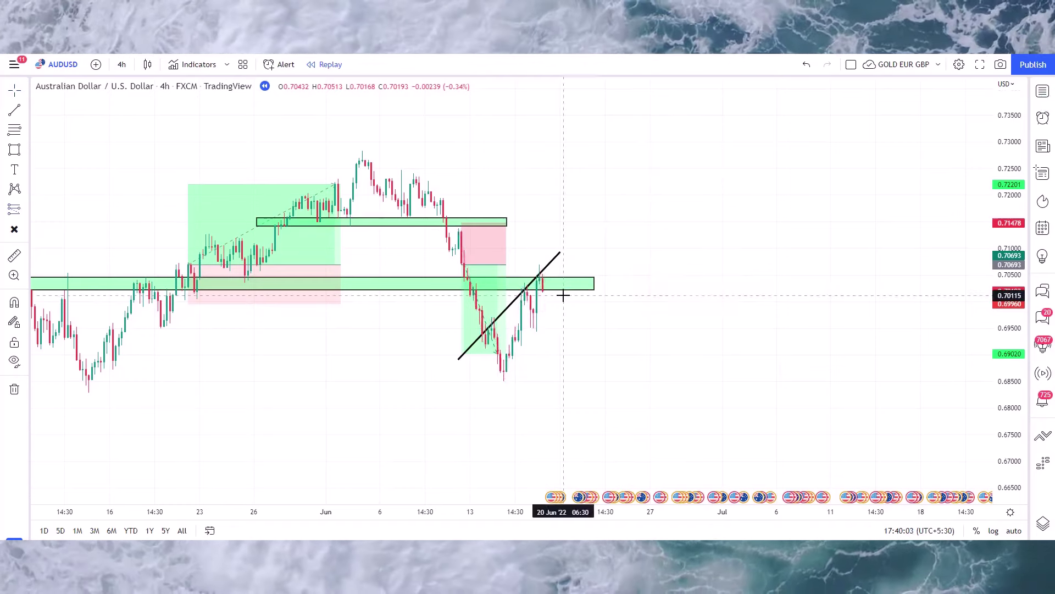
Place a short position at 0.70177 with stop 0.70776 and target 0.68978, and shorten its width to the trade's duration
{"action": "left_click", "coordinate": [543, 292]}
{"action": "left_click_drag", "start_coordinate": [543, 243], "coordinate": [542, 260]}
{"action": "left_click_drag", "start_coordinate": [544, 342], "coordinate": [544, 355]}
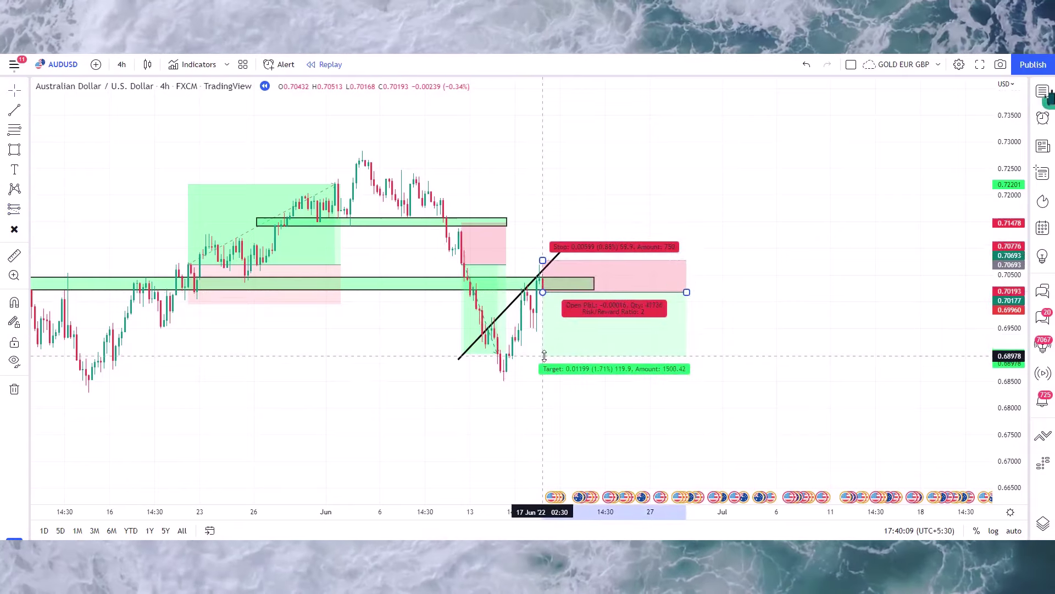
{"action": "key", "text": "Escape"}
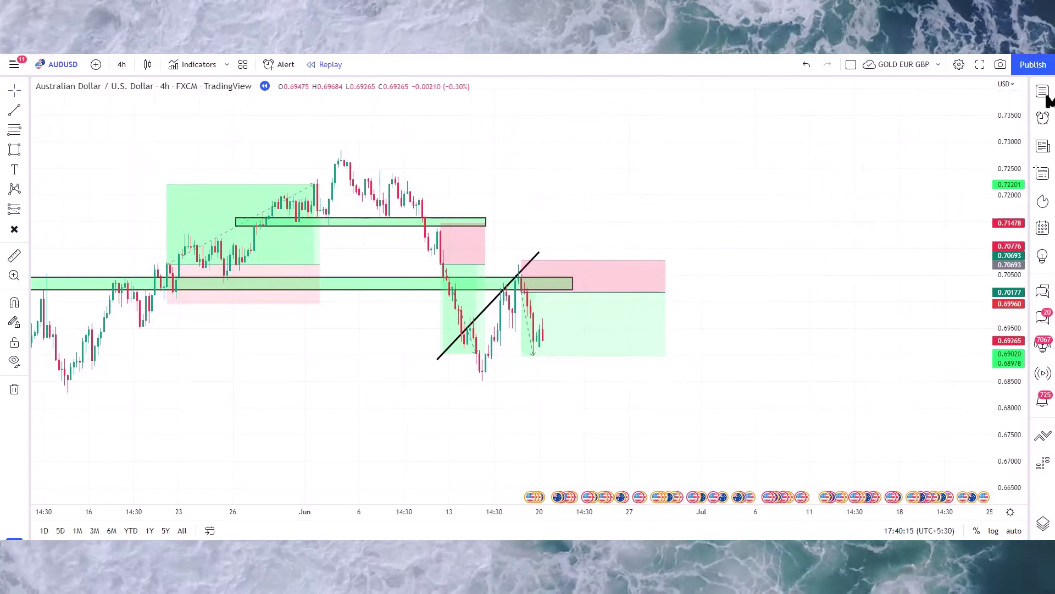
{"action": "left_click_drag", "start_coordinate": [666, 292], "coordinate": [545, 292]}
{"action": "left_click", "coordinate": [685, 259]}
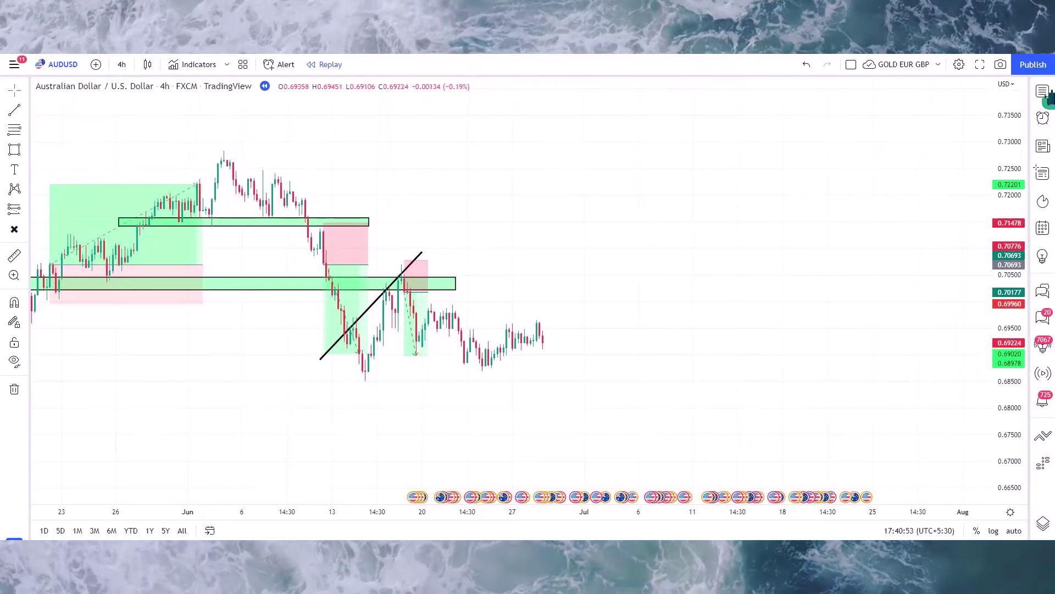
Draw a rising trend line from the 20 June low along the late-June swing highs
{"action": "left_click_drag", "start_coordinate": [993, 347], "coordinate": [994, 271]}
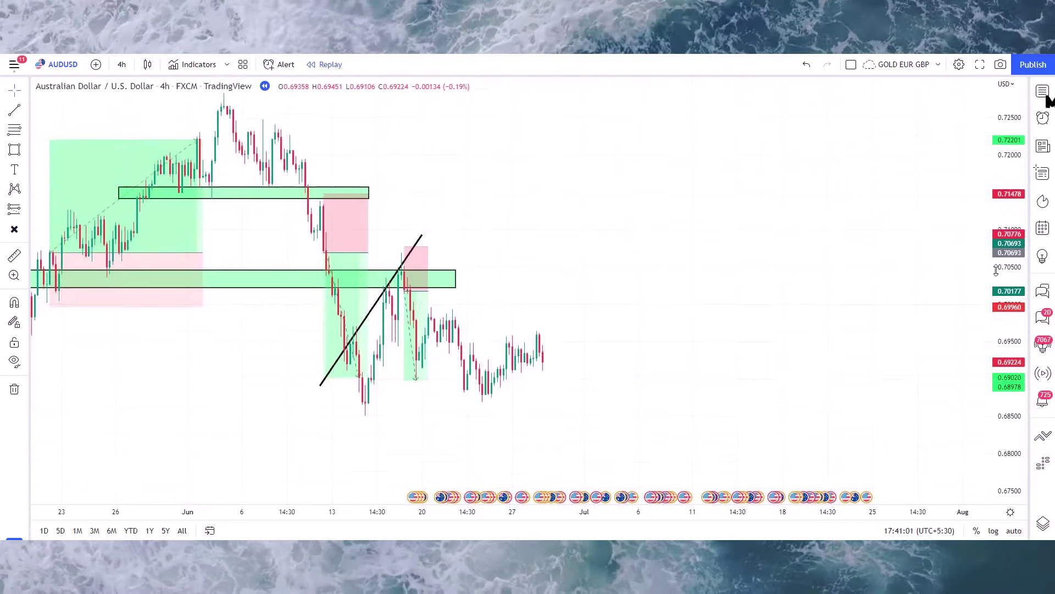
{"action": "scroll", "coordinate": [574, 360], "scroll_direction": "up", "scroll_amount": 2}
{"action": "left_click_drag", "start_coordinate": [574, 360], "coordinate": [697, 301]}
{"action": "scroll", "coordinate": [731, 301], "scroll_direction": "down", "scroll_amount": 3}
{"action": "left_click_drag", "start_coordinate": [764, 300], "coordinate": [627, 287]}
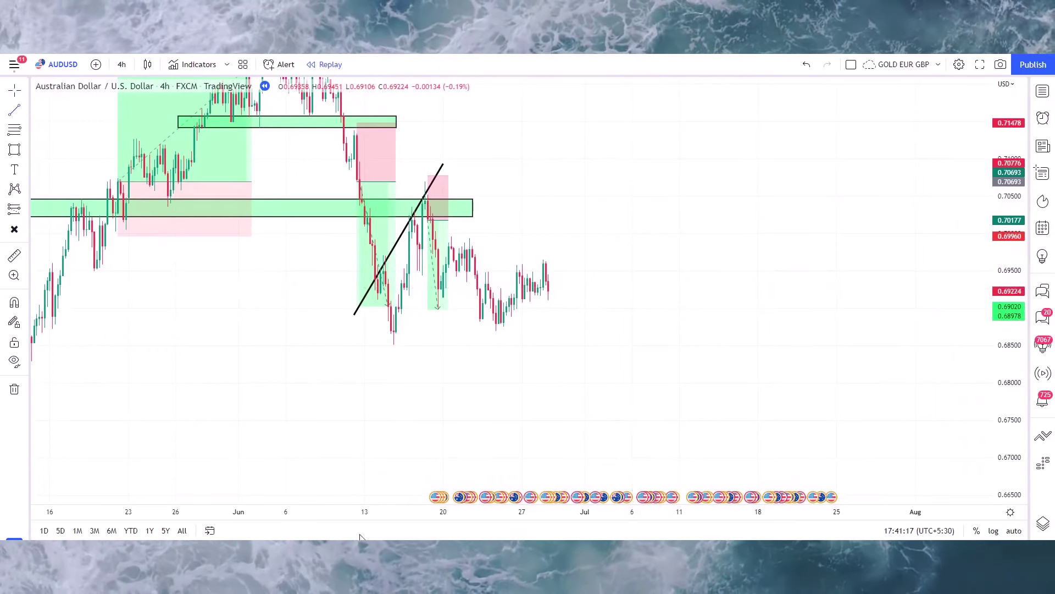
{"action": "left_click", "coordinate": [438, 300]}
{"action": "left_click", "coordinate": [569, 252]}
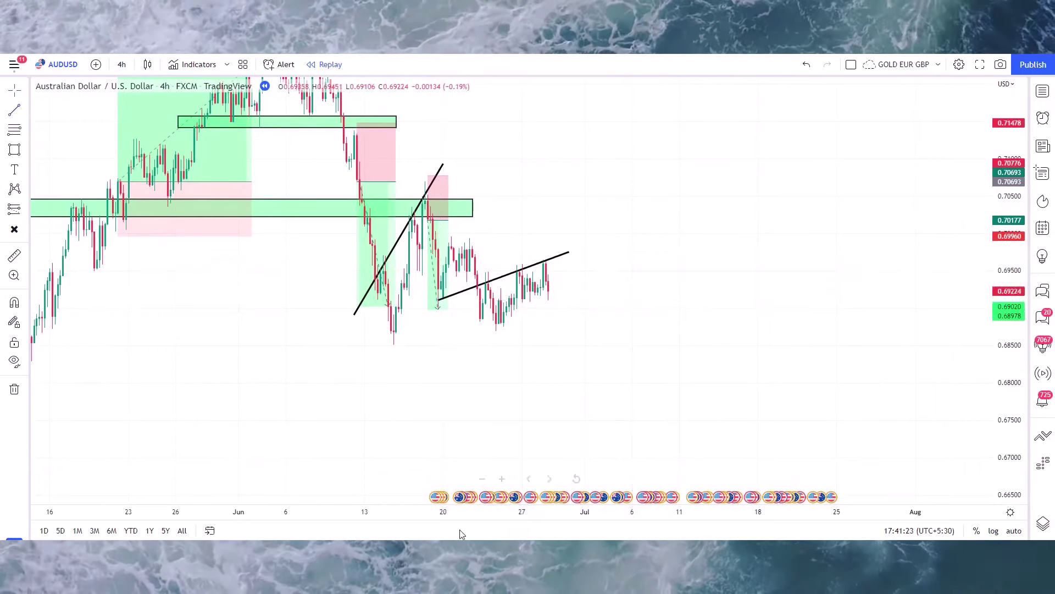
Draw a second rising trend line under the late-June swing lows and extend its lower end further back
{"action": "left_click", "coordinate": [494, 333]}
{"action": "left_click", "coordinate": [580, 263]}
{"action": "left_click_drag", "start_coordinate": [493, 334], "coordinate": [466, 354]}
{"action": "scroll", "coordinate": [504, 387], "scroll_direction": "up", "scroll_amount": 3}
{"action": "left_click_drag", "start_coordinate": [504, 387], "coordinate": [680, 449]}
{"action": "scroll", "coordinate": [687, 442], "scroll_direction": "down", "scroll_amount": 1}
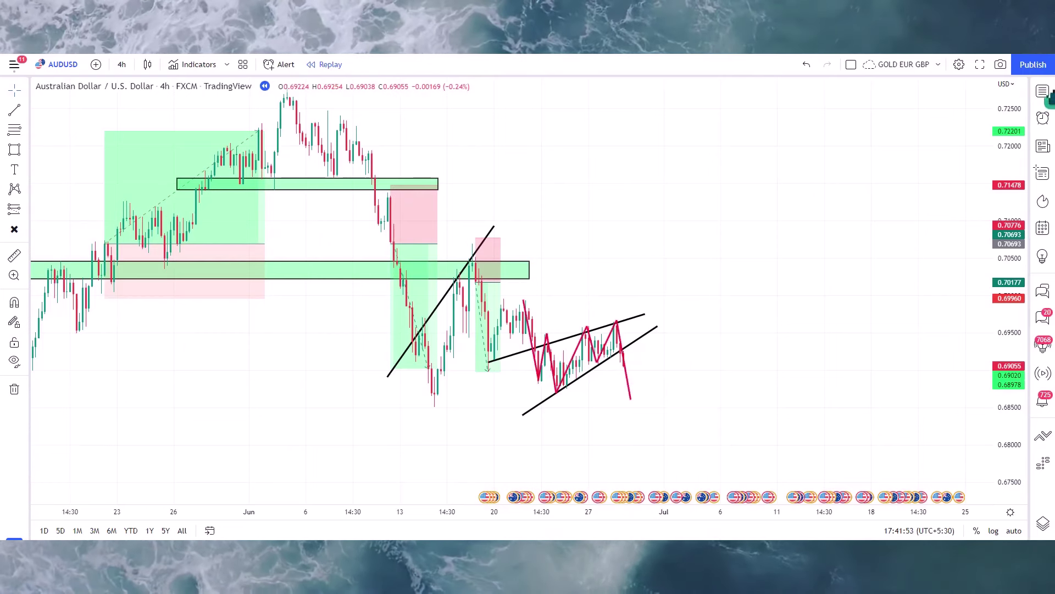
Place a short position at 0.69051 below the wedge with stop 0.69478 and target 0.68186, and narrow it to the trade's duration
{"action": "left_click", "coordinate": [623, 367]}
{"action": "left_click", "coordinate": [592, 431]}
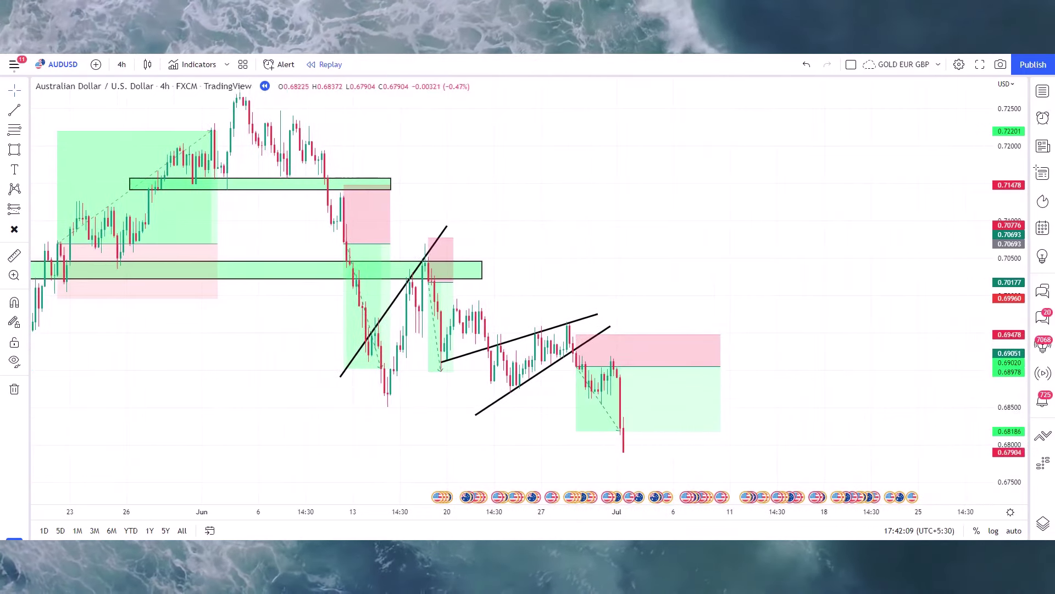
{"action": "left_click_drag", "start_coordinate": [721, 366], "coordinate": [645, 206]}
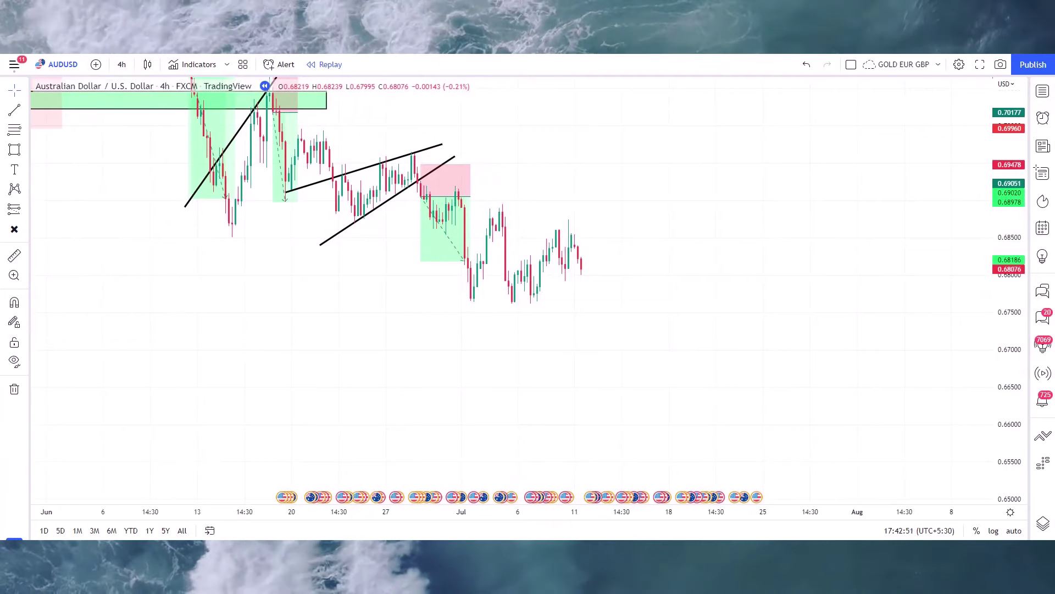
Draw a rising parallel channel around the early-July price swing starting 1 July, and fit its upper and lower edges to the candles
{"action": "left_click", "coordinate": [474, 302]}
{"action": "left_click", "coordinate": [575, 220]}
{"action": "left_click", "coordinate": [576, 262]}
{"action": "mouse_move", "coordinate": [576, 262]}
{"action": "left_mouse_down"}
{"action": "mouse_move", "coordinate": [604, 245]}
{"action": "mouse_move", "coordinate": [632, 247]}
{"action": "mouse_move", "coordinate": [627, 229]}
{"action": "left_mouse_up"}
{"action": "left_click", "coordinate": [627, 229]}
{"action": "left_click_drag", "start_coordinate": [546, 286], "coordinate": [546, 288]}
{"action": "left_click_drag", "start_coordinate": [546, 244], "coordinate": [547, 236]}
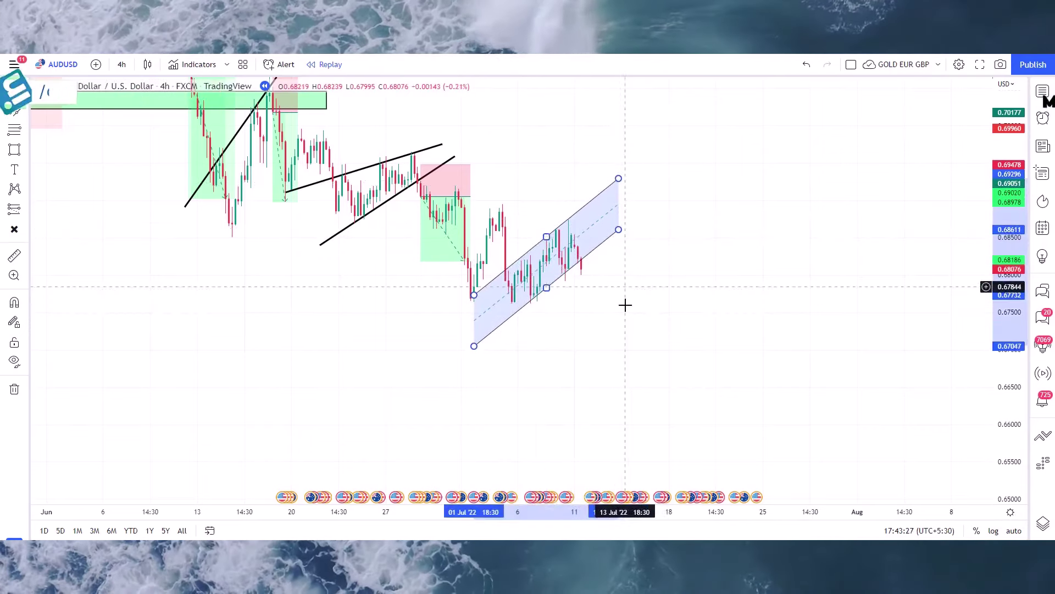
{"action": "left_click", "coordinate": [624, 304]}
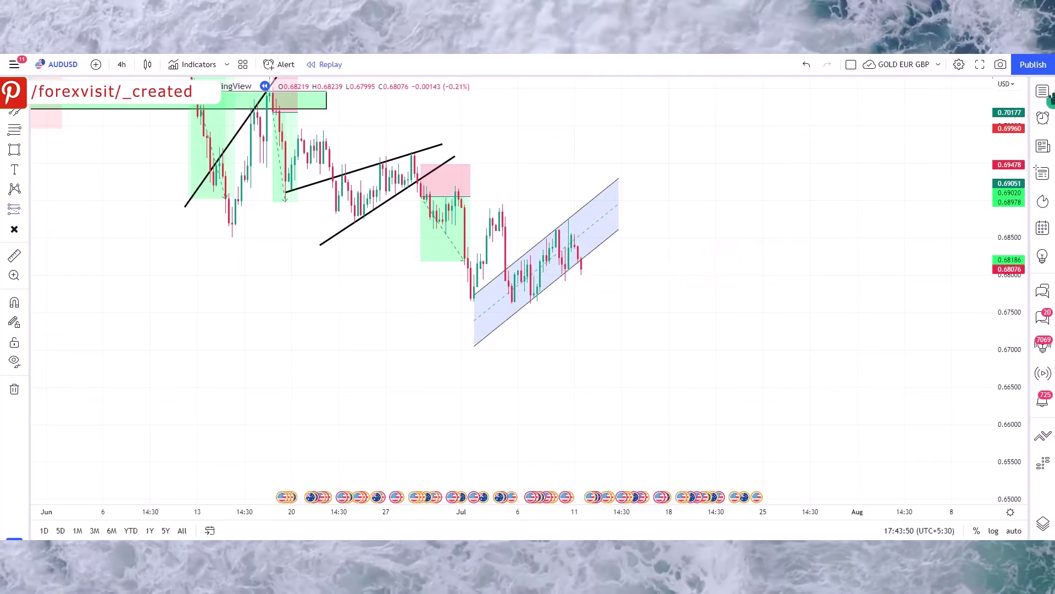
Place a short position at 0.68065 below the channel with stop 0.68455 and target 0.67270, and narrow it to the trade's duration
{"action": "left_click", "coordinate": [581, 270]}
{"action": "left_click_drag", "start_coordinate": [584, 338], "coordinate": [585, 329]}
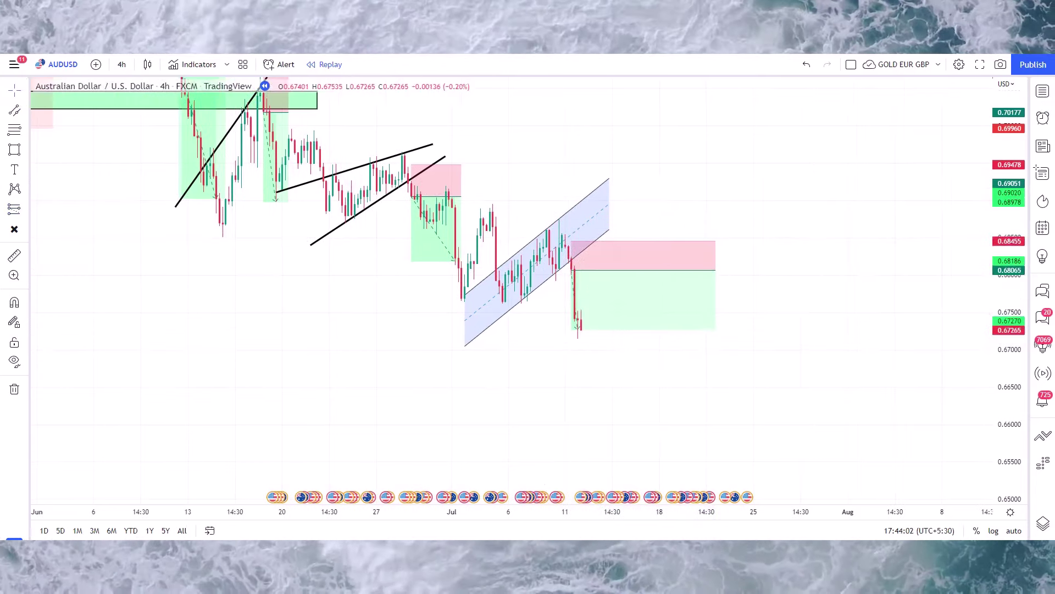
{"action": "left_click_drag", "start_coordinate": [715, 270], "coordinate": [590, 270]}
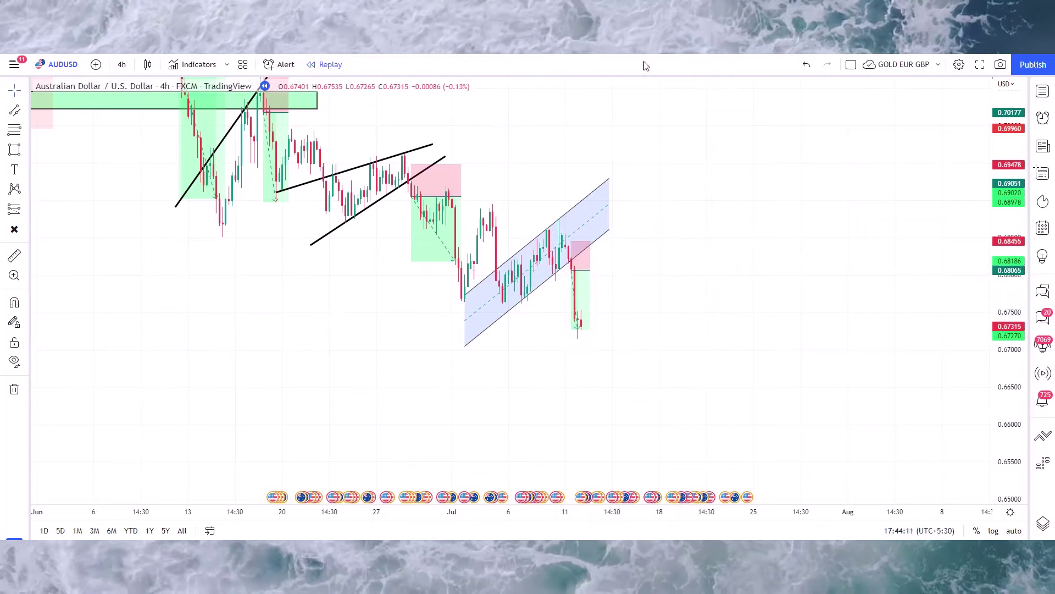
{"action": "left_click_drag", "start_coordinate": [313, 328], "coordinate": [504, 452]}
{"action": "left_click_drag", "start_coordinate": [321, 379], "coordinate": [374, 409]}
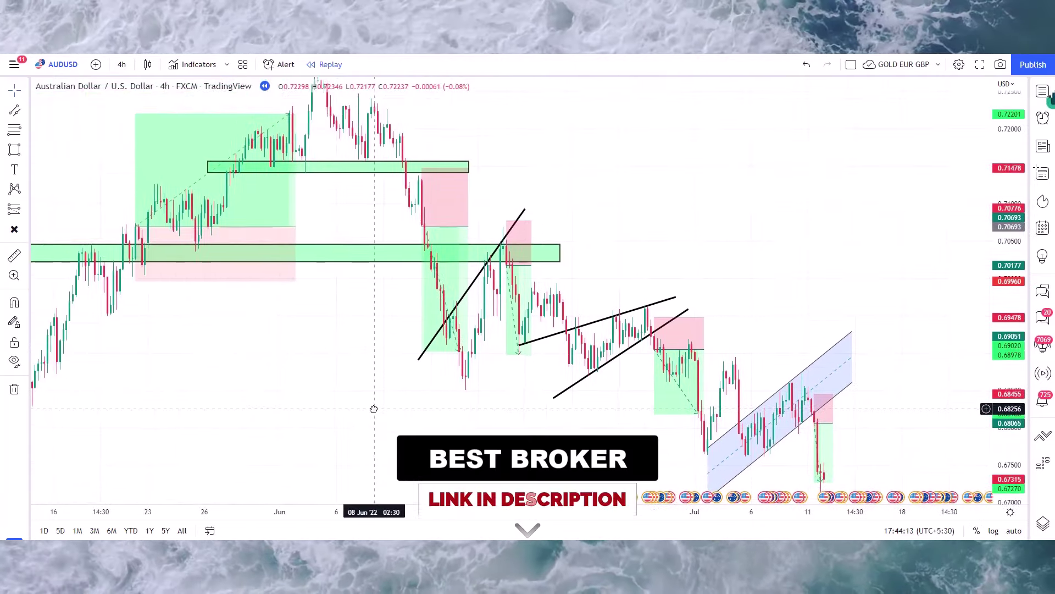